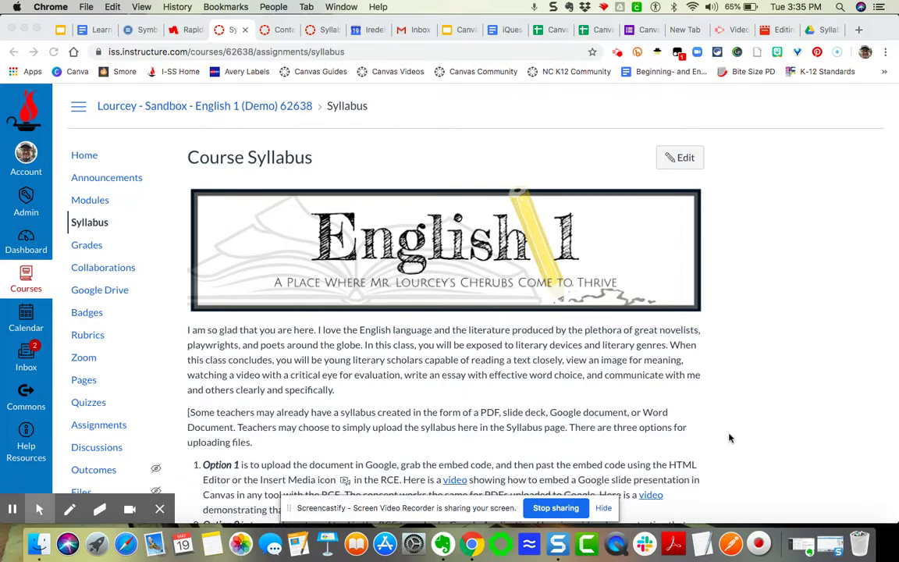
- Scroll through the current course syllabus page to review its contents
{"action": "scroll", "coordinate": [728, 435], "scroll_direction": "down", "scroll_amount": 1}
{"action": "scroll", "coordinate": [708, 442], "scroll_direction": "down", "scroll_amount": 2}
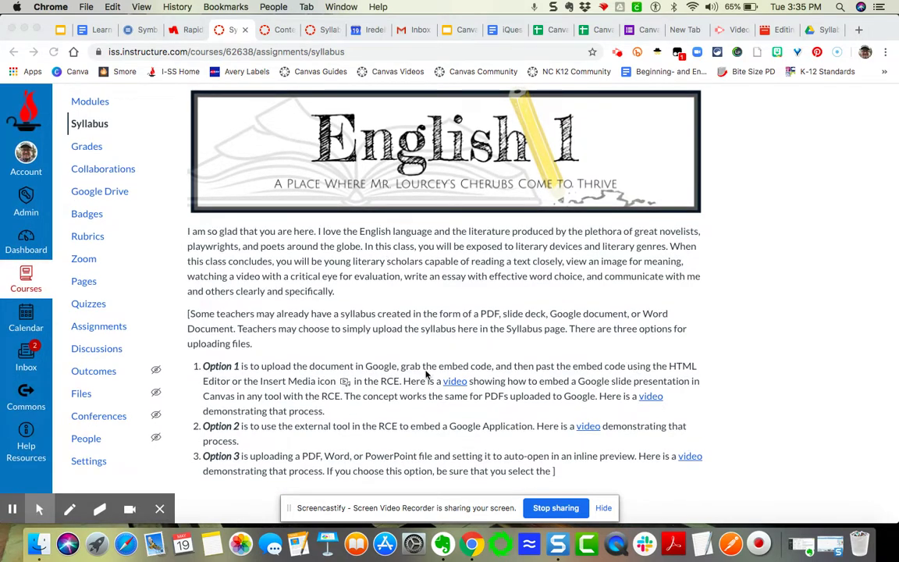
{"action": "scroll", "coordinate": [524, 365], "scroll_direction": "up", "scroll_amount": 2}
{"action": "scroll", "coordinate": [521, 365], "scroll_direction": "up", "scroll_amount": 1}
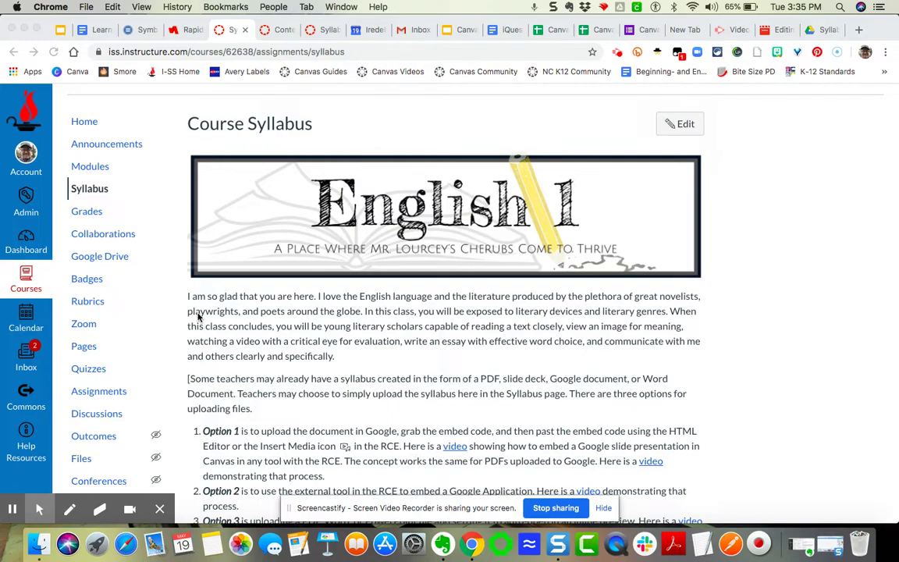
{"action": "scroll", "coordinate": [413, 358], "scroll_direction": "down", "scroll_amount": 2}
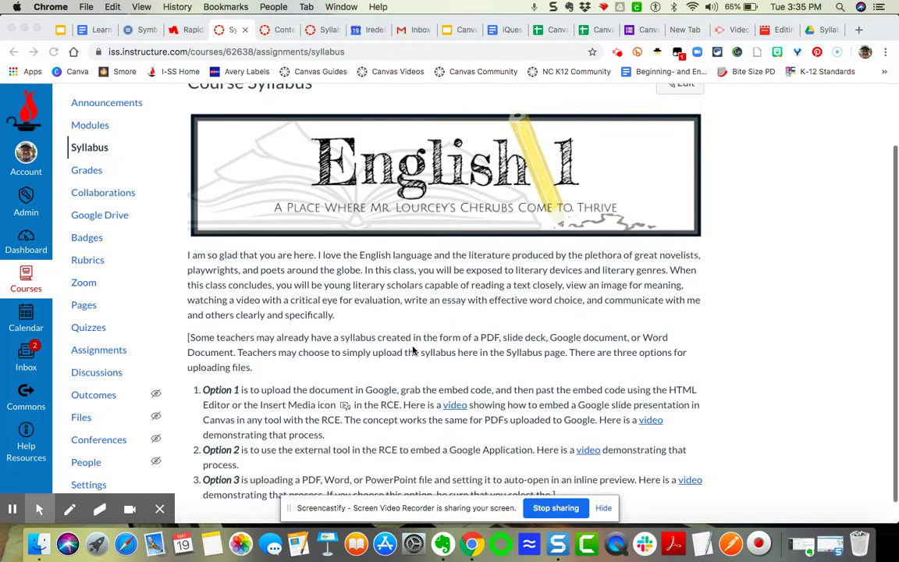
{"action": "scroll", "coordinate": [419, 390], "scroll_direction": "down", "scroll_amount": 1}
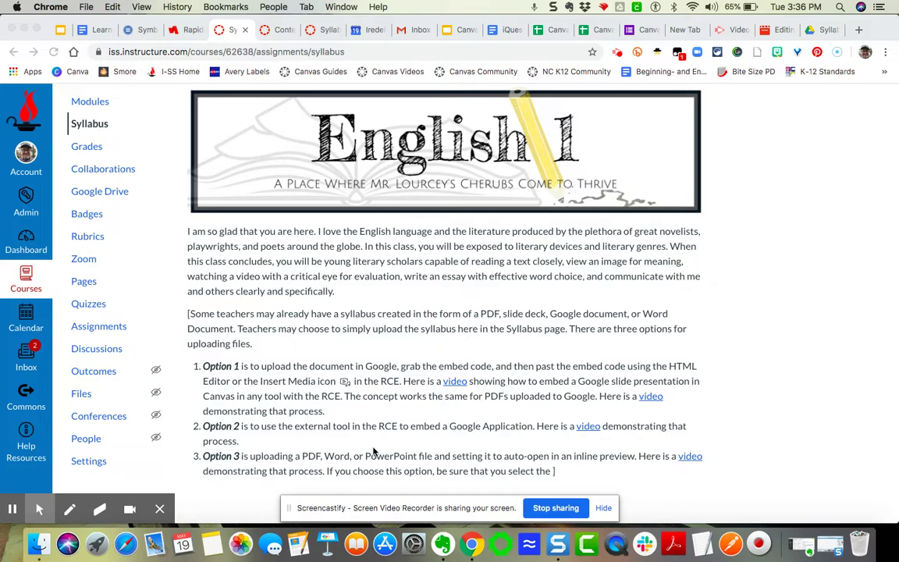
{"action": "scroll", "coordinate": [628, 389], "scroll_direction": "up", "scroll_amount": 3}
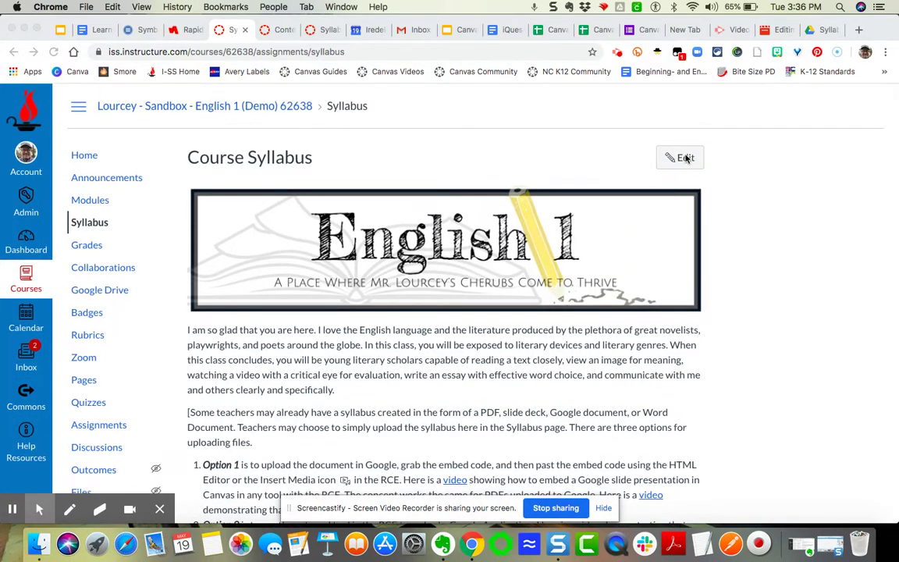
- Edit the syllabus without the auto-saved version and enlarge the description editor
{"action": "left_click", "coordinate": [686, 159]}
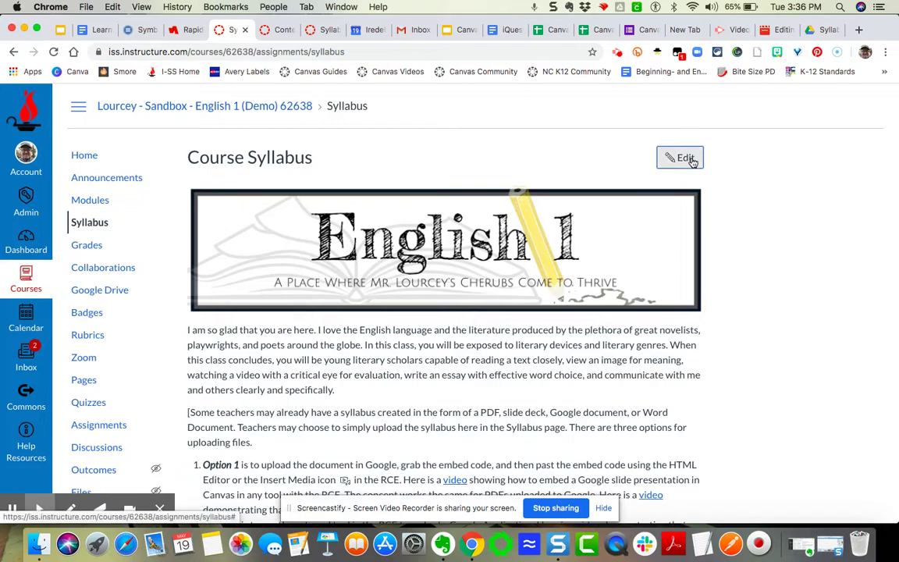
{"action": "left_click", "coordinate": [686, 157]}
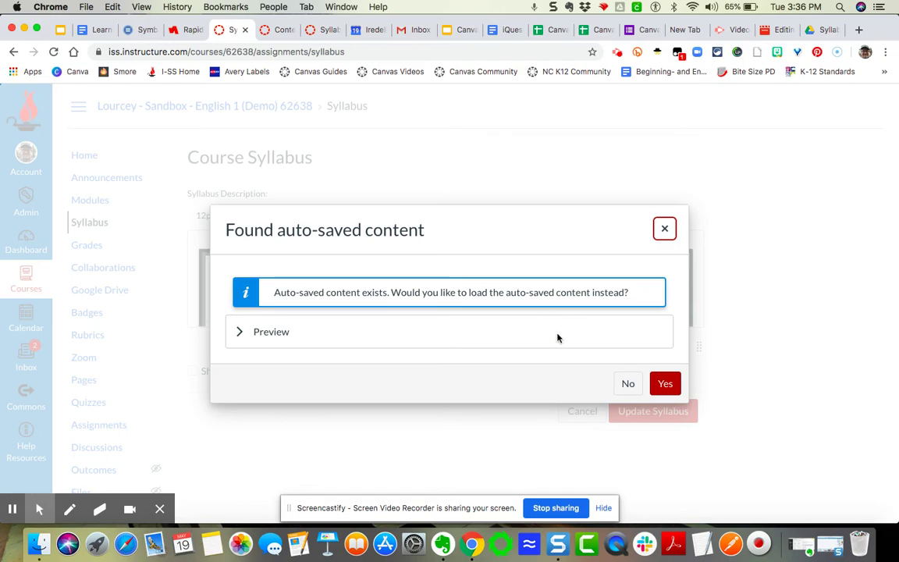
{"action": "left_click", "coordinate": [628, 385]}
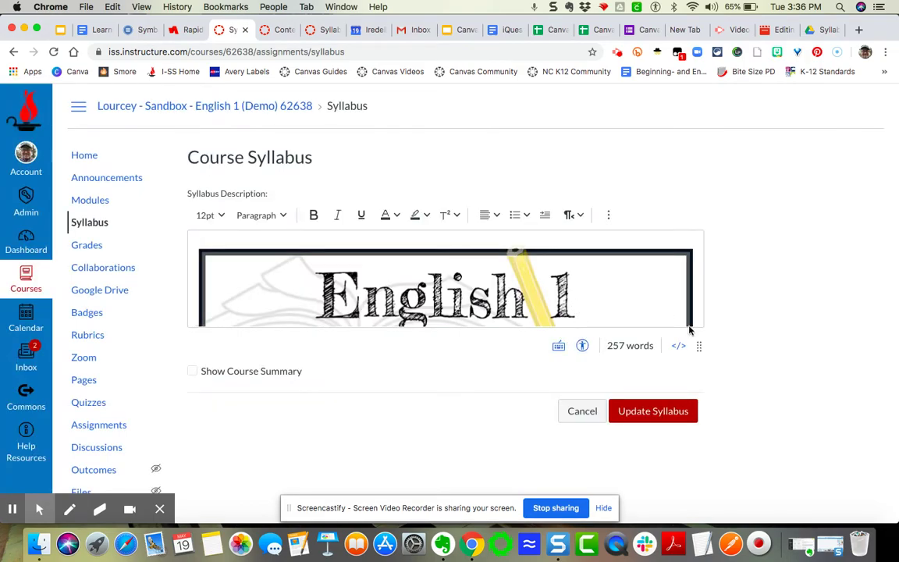
{"action": "left_click_drag", "start_coordinate": [699, 345], "coordinate": [697, 507]}
{"action": "scroll", "coordinate": [572, 367], "scroll_direction": "down", "scroll_amount": 3}
{"action": "scroll", "coordinate": [572, 367], "scroll_direction": "down", "scroll_amount": 3}
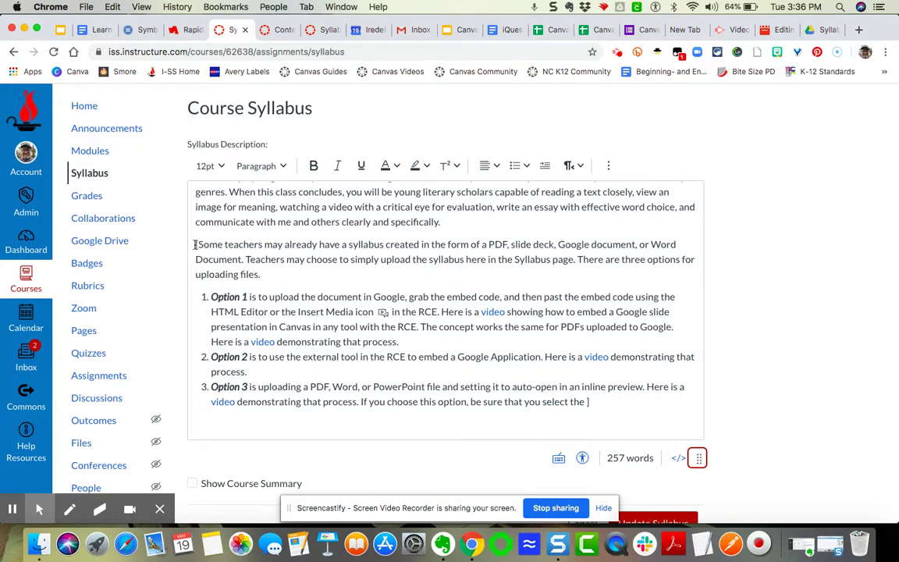
- Delete the bracketed teacher note and the Options 1–3 list from the description
{"action": "left_click_drag", "start_coordinate": [195, 244], "coordinate": [293, 377]}
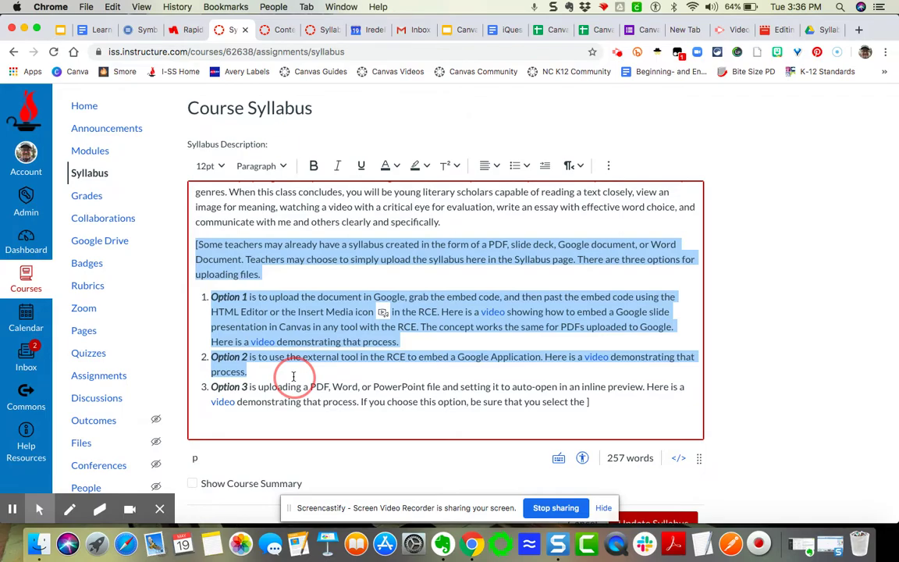
{"action": "left_click_drag", "start_coordinate": [293, 377], "coordinate": [606, 407]}
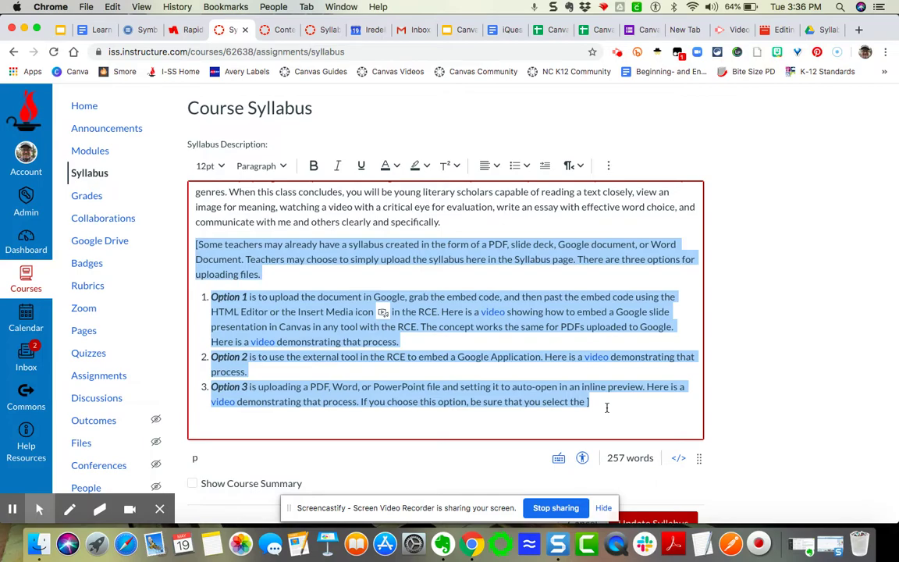
{"action": "key", "text": "BackSpace"}
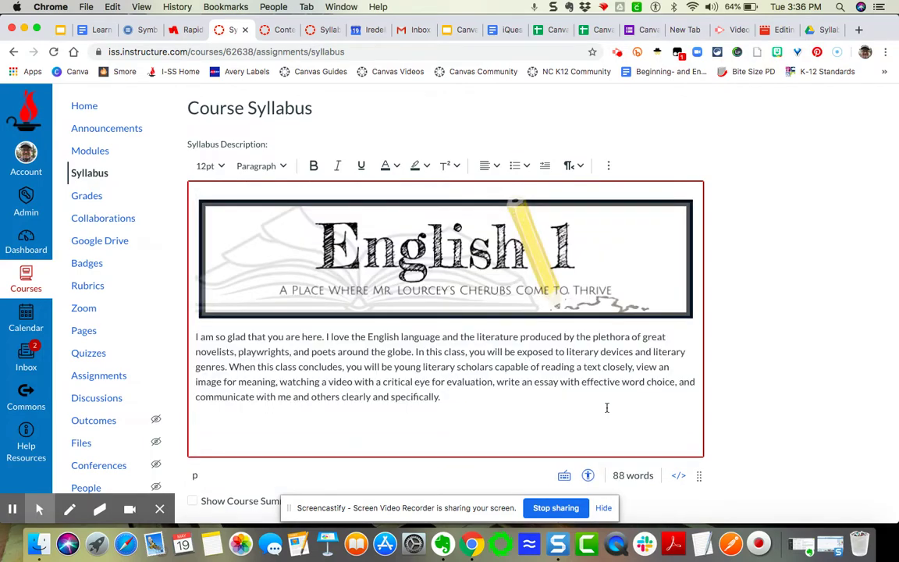
- Add the line "Please read the following syllabus carefully." followed by a new empty line
{"action": "type", "text": "Please read the follo"}
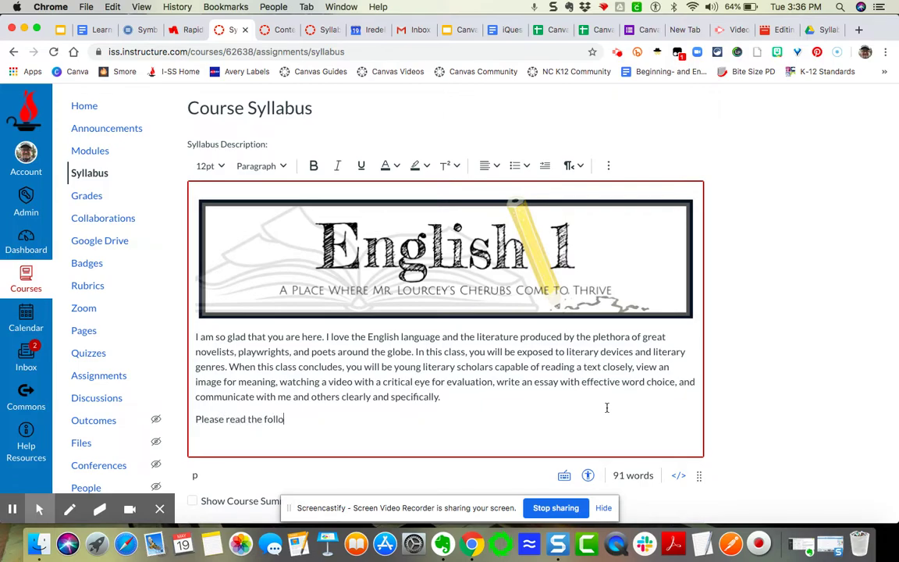
{"action": "type", "text": "wing syllabys"}
{"action": "type", "text": "s caraef"}
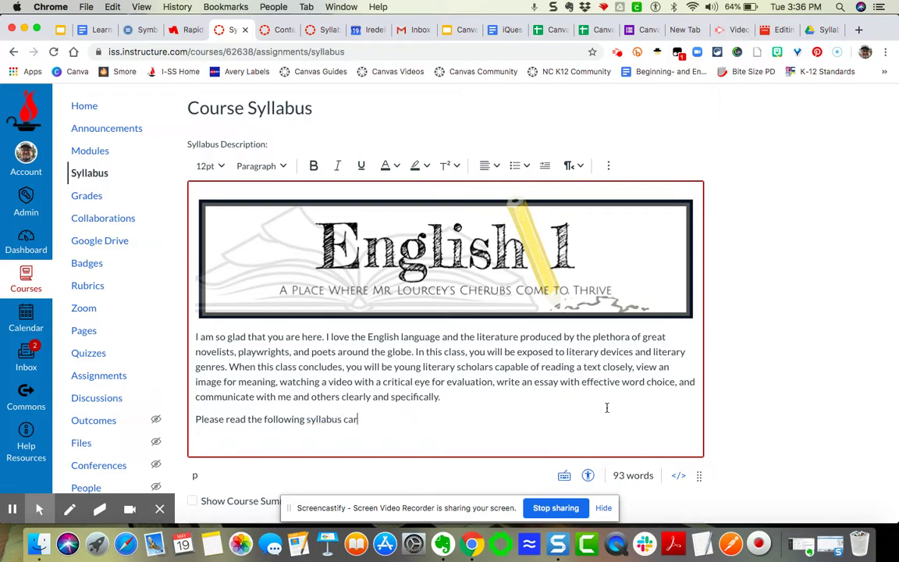
{"action": "key", "text": "BackSpace"}
{"action": "key", "text": "BackSpace"}
{"action": "type", "text": "efully."}
{"action": "key", "text": "Return"}
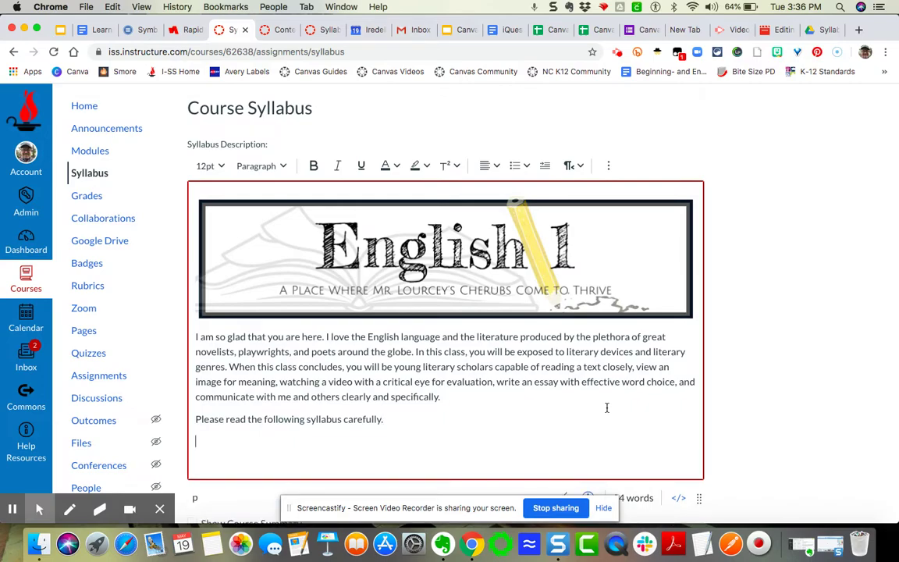
- Choose Upload Document from the Documents menu under the editor's More tools
{"action": "left_click", "coordinate": [610, 167]}
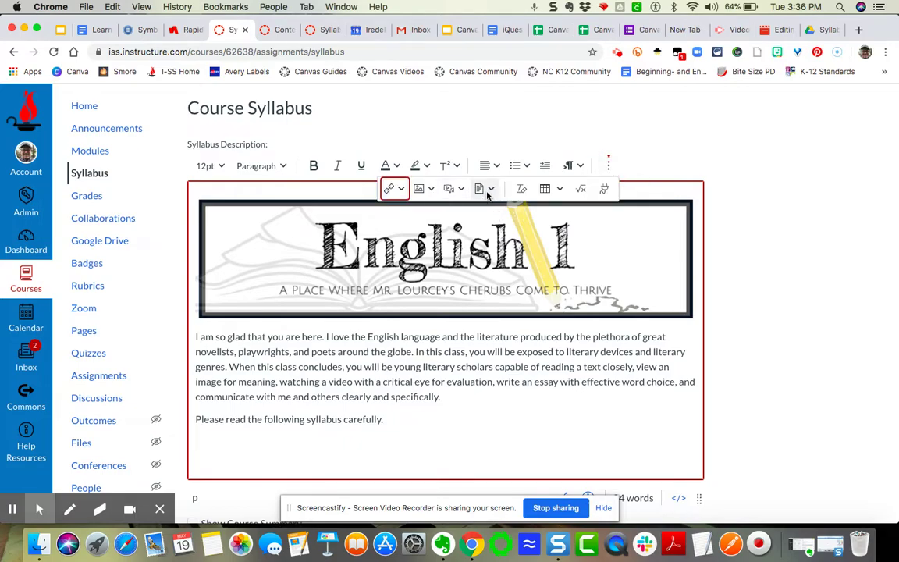
{"action": "left_click", "coordinate": [479, 191]}
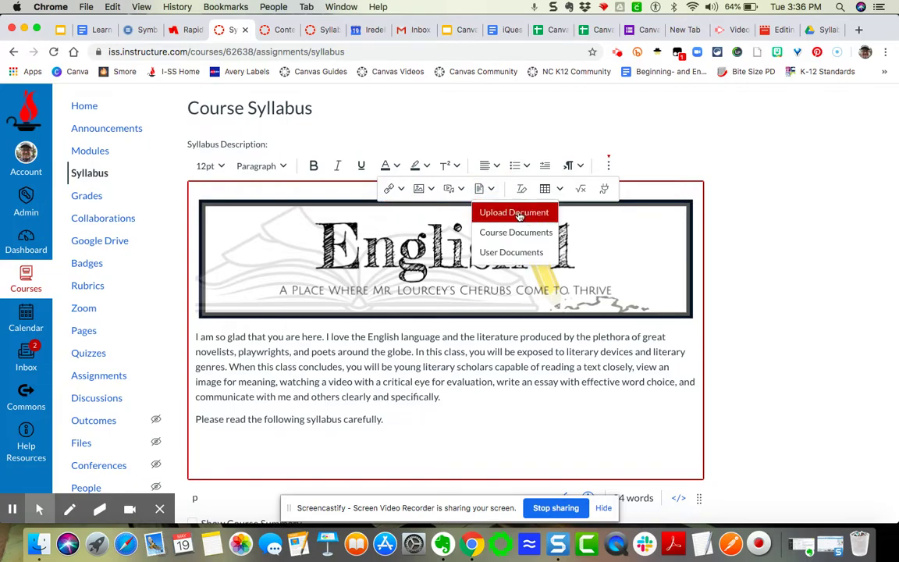
{"action": "left_click", "coordinate": [518, 215]}
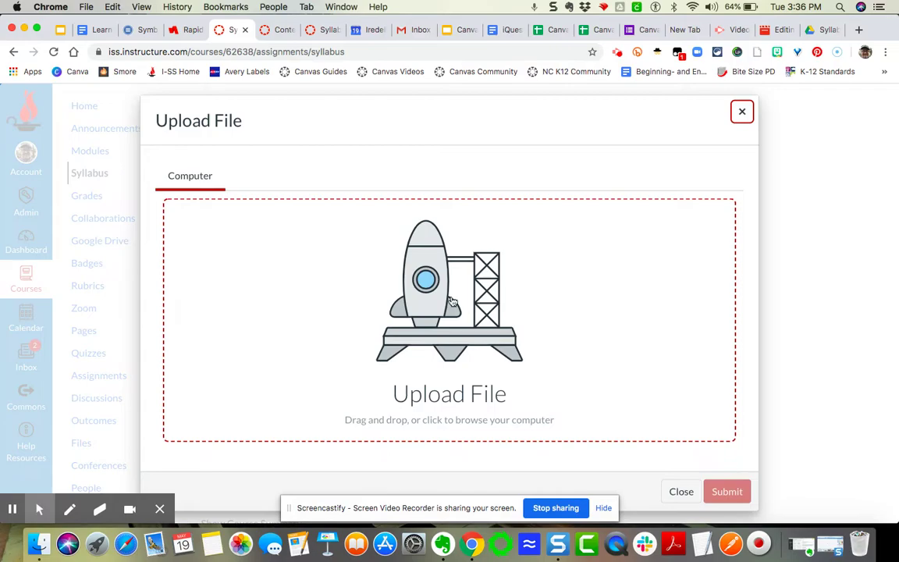
- Select "Canvas _ Student Orientation _ Best Practices.pdf" from Downloads for upload
{"action": "left_click", "coordinate": [431, 310]}
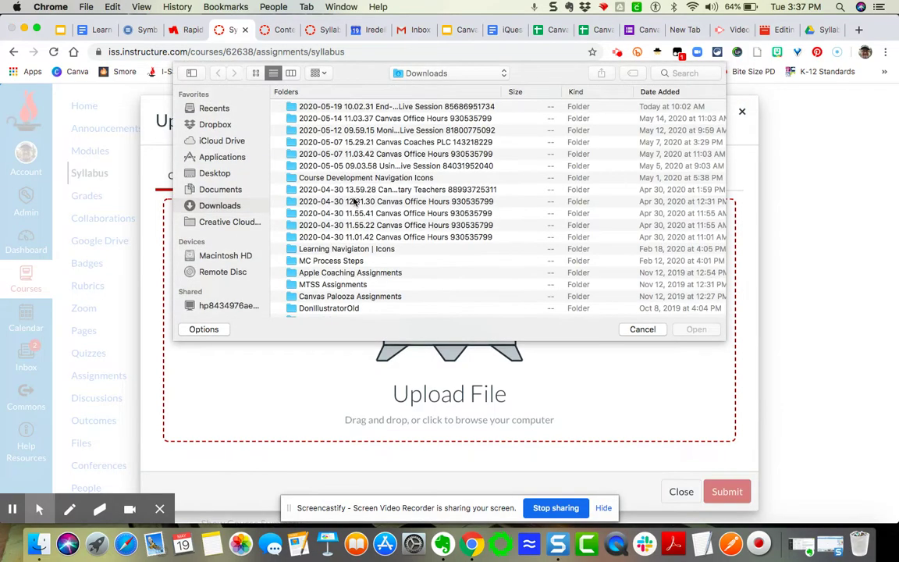
{"action": "scroll", "coordinate": [432, 255], "scroll_direction": "down", "scroll_amount": 10}
{"action": "scroll", "coordinate": [429, 226], "scroll_direction": "down", "scroll_amount": 20}
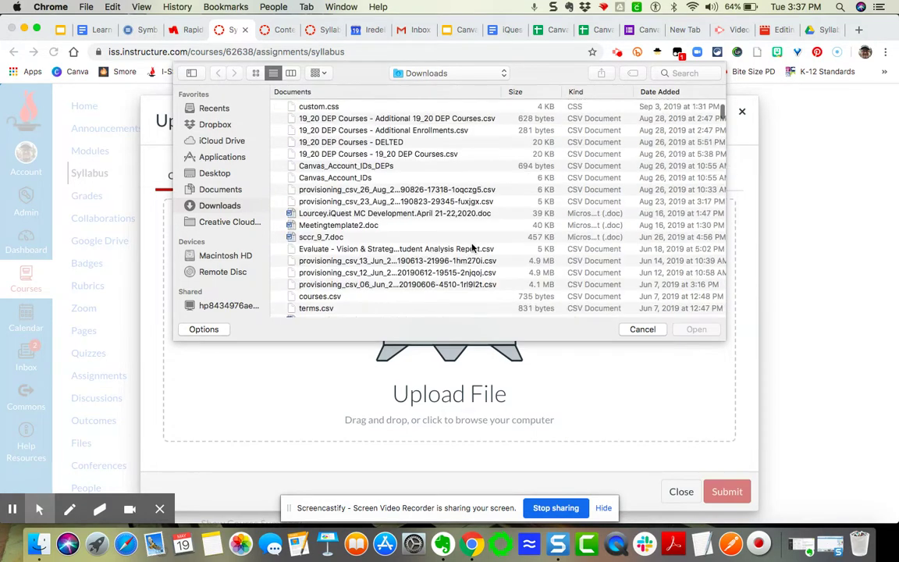
{"action": "left_click_drag", "start_coordinate": [723, 107], "coordinate": [724, 285]}
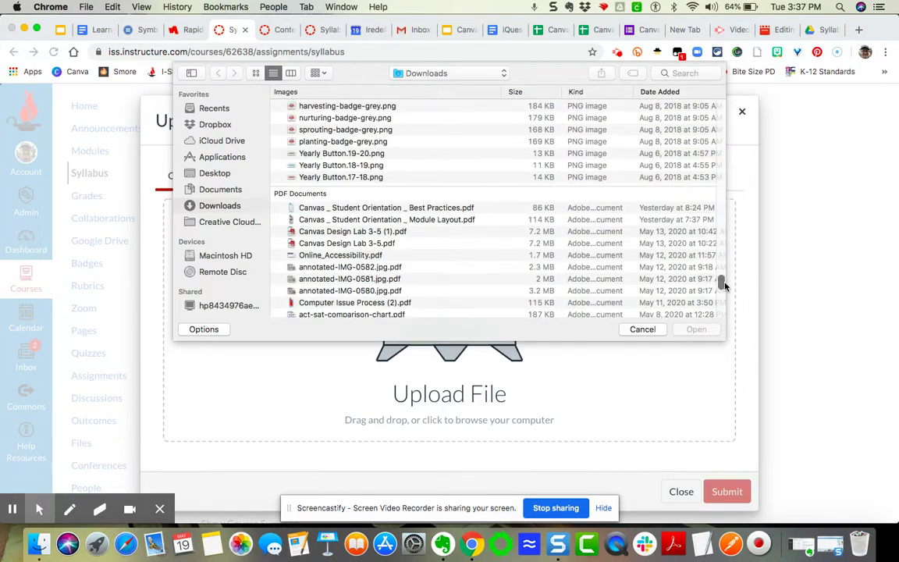
{"action": "left_click", "coordinate": [417, 209]}
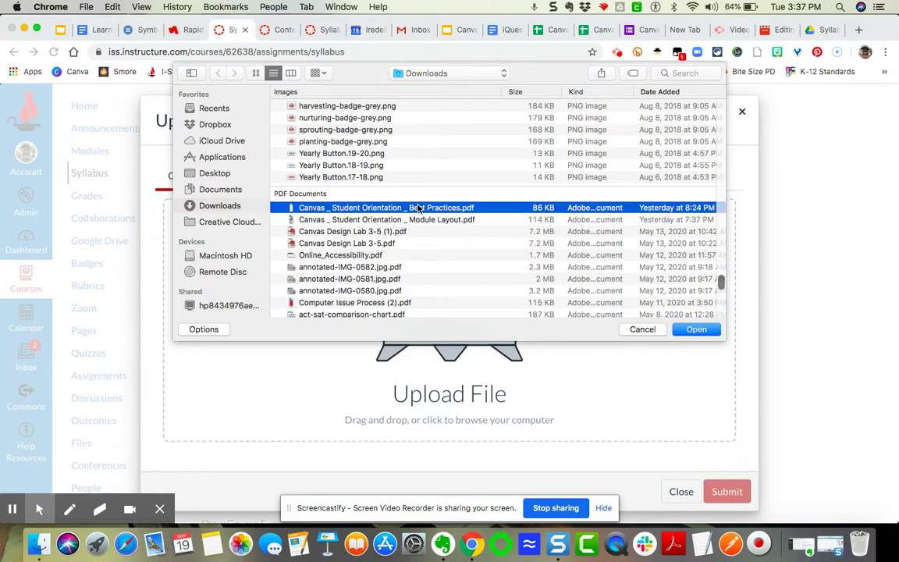
{"action": "left_click", "coordinate": [697, 329]}
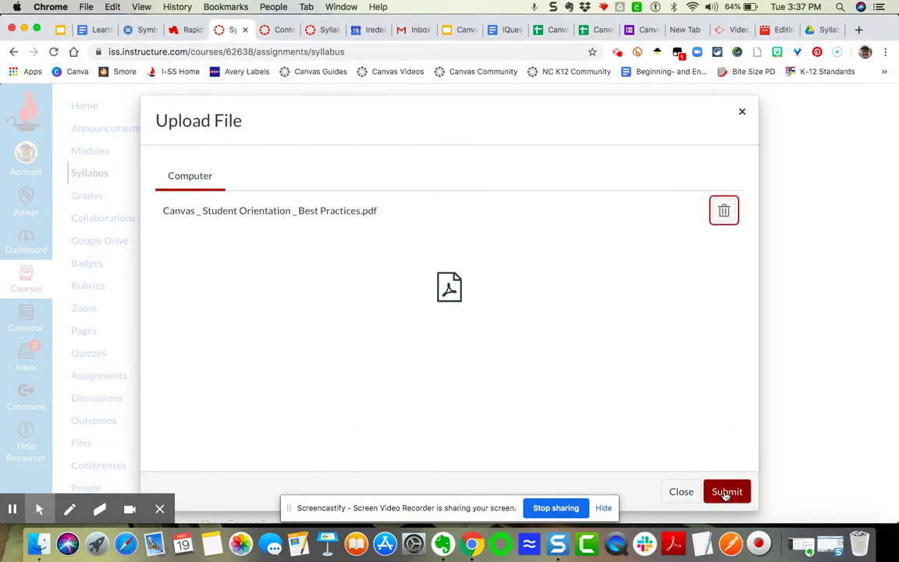
- Submit the Best Practices PDF upload and save the syllabus with its new link
{"action": "left_click", "coordinate": [727, 491]}
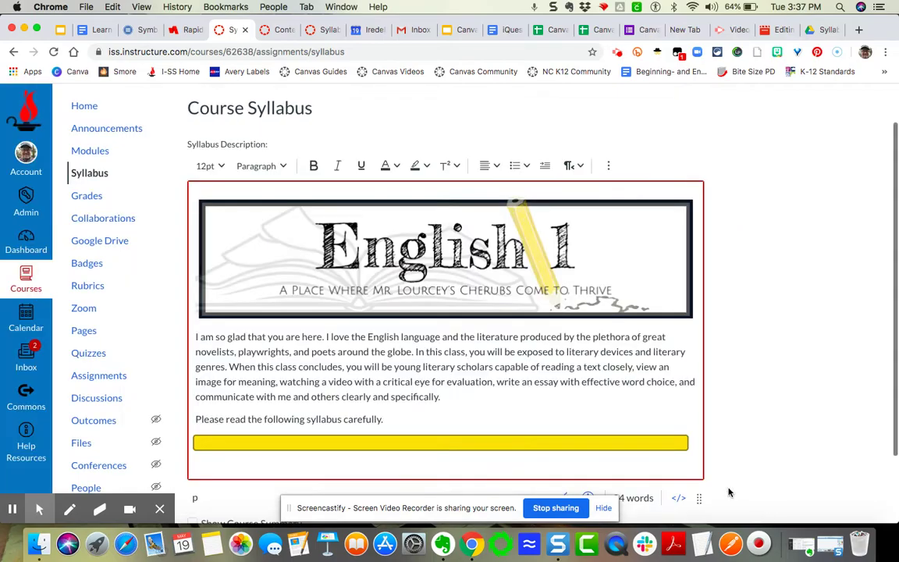
{"action": "scroll", "coordinate": [655, 425], "scroll_direction": "down", "scroll_amount": 2}
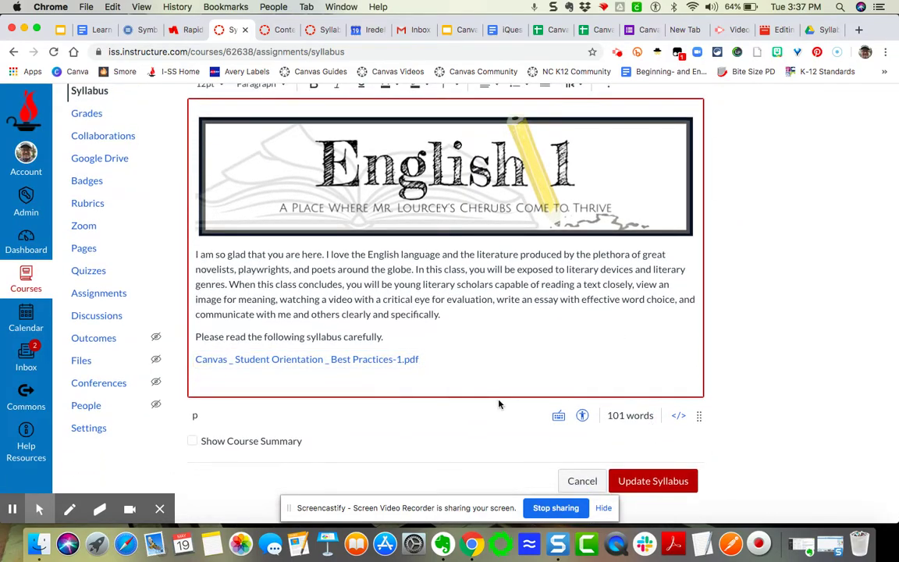
{"action": "left_click", "coordinate": [660, 480]}
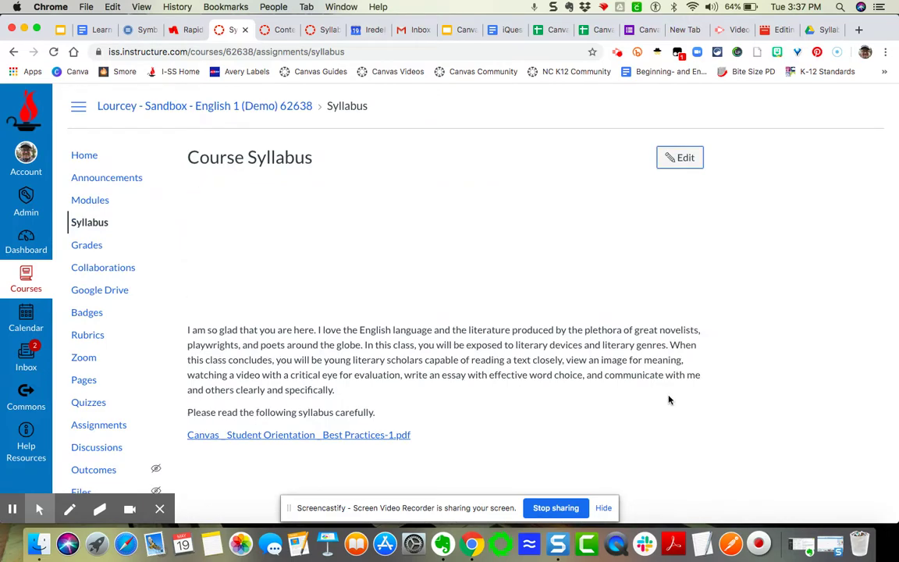
{"action": "scroll", "coordinate": [648, 390], "scroll_direction": "down", "scroll_amount": 1}
{"action": "scroll", "coordinate": [652, 386], "scroll_direction": "down", "scroll_amount": 1}
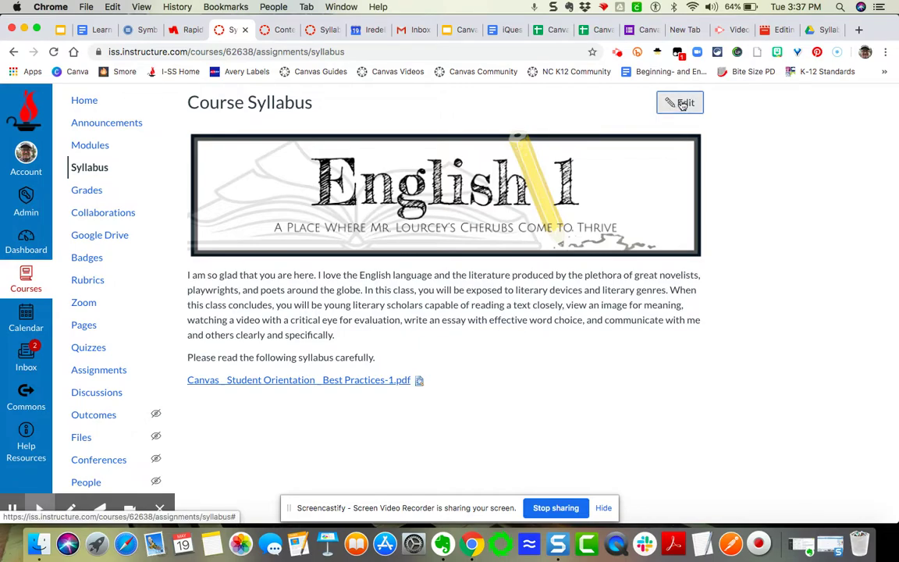
- Reopen the syllabus editor without the auto-saved content and enlarge it
{"action": "left_click", "coordinate": [682, 103]}
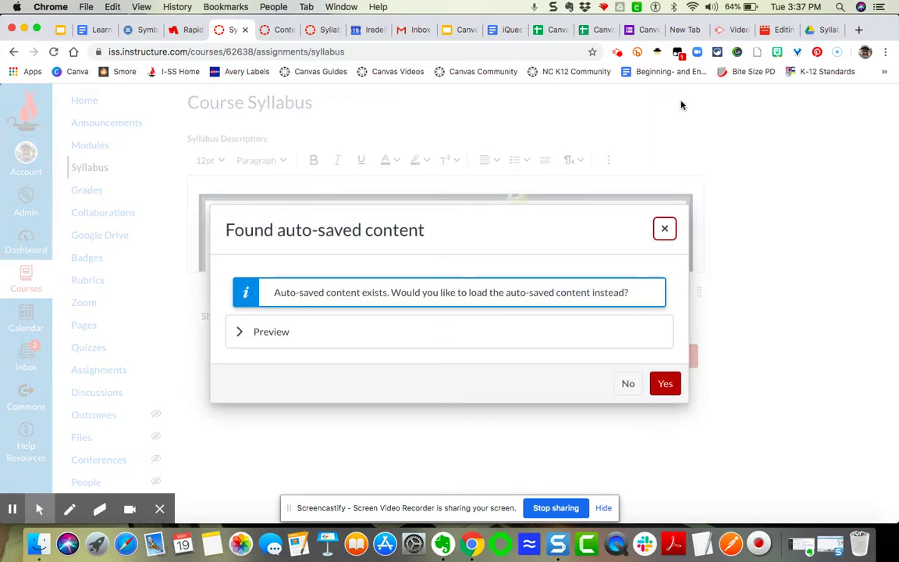
{"action": "left_click", "coordinate": [626, 382]}
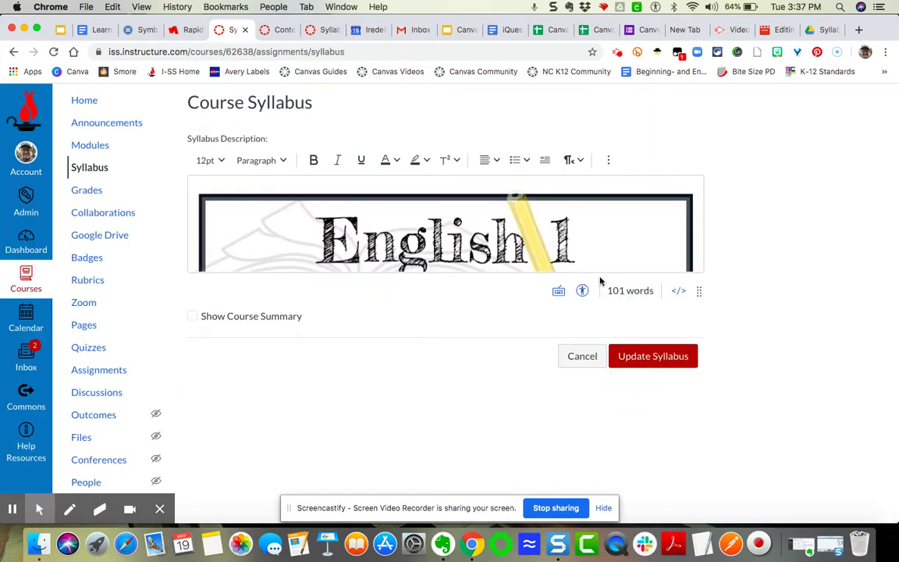
{"action": "left_click_drag", "start_coordinate": [698, 290], "coordinate": [740, 496]}
{"action": "scroll", "coordinate": [261, 335], "scroll_direction": "down", "scroll_amount": 2}
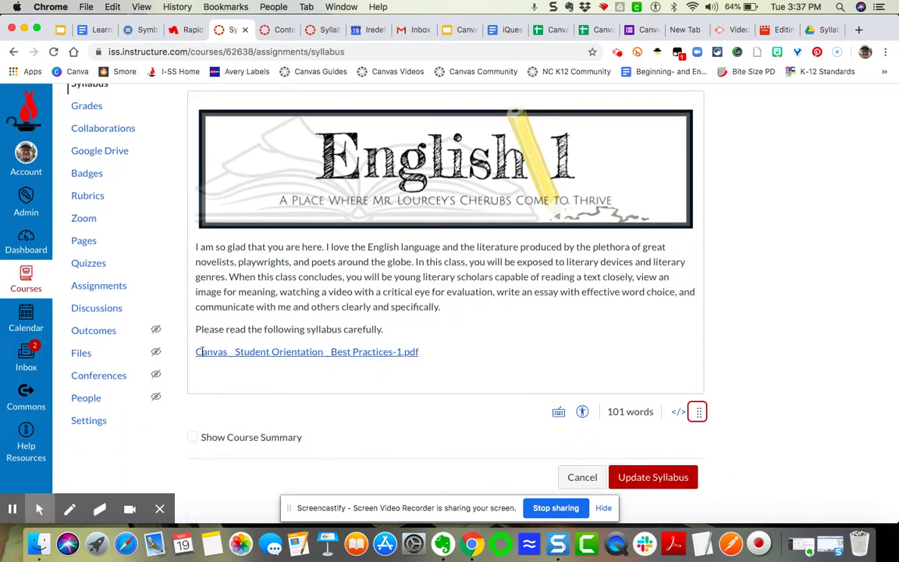
- Set the Best Practices PDF link to automatically open an in-line preview
{"action": "triple_click", "coordinate": [196, 351]}
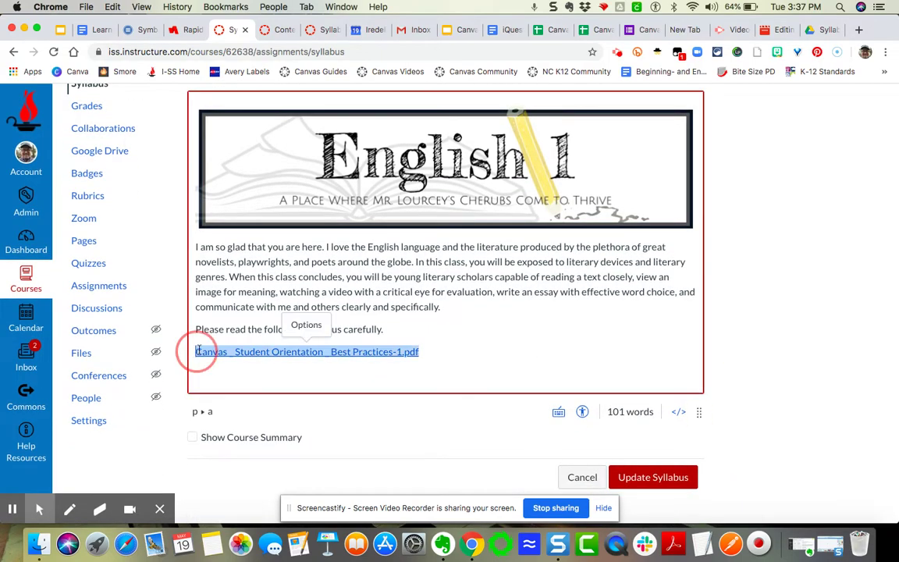
{"action": "left_click", "coordinate": [305, 325]}
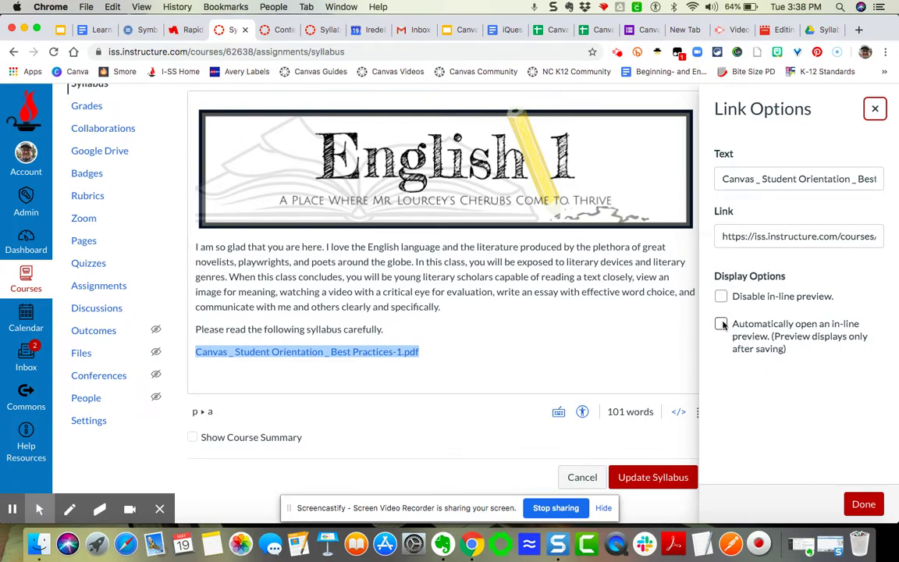
{"action": "left_click", "coordinate": [720, 324]}
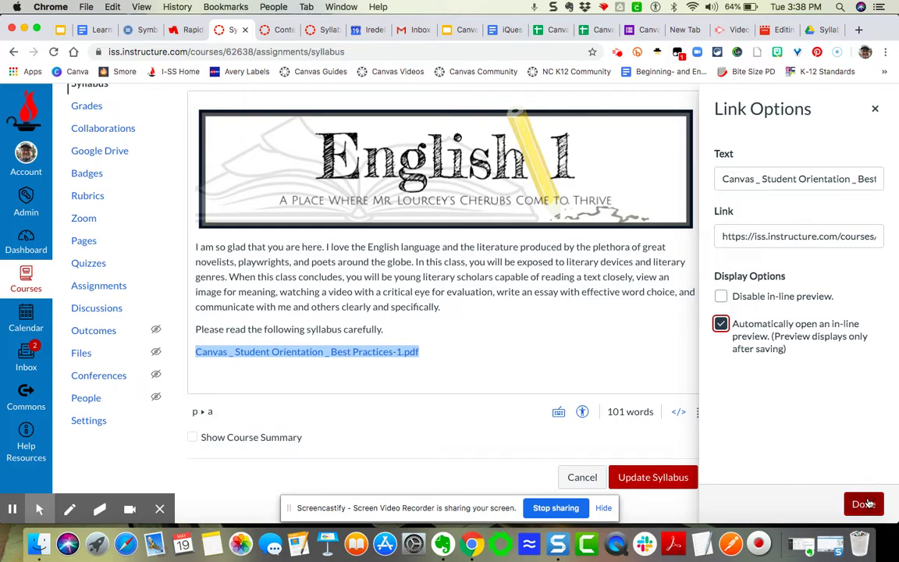
{"action": "left_click", "coordinate": [864, 503]}
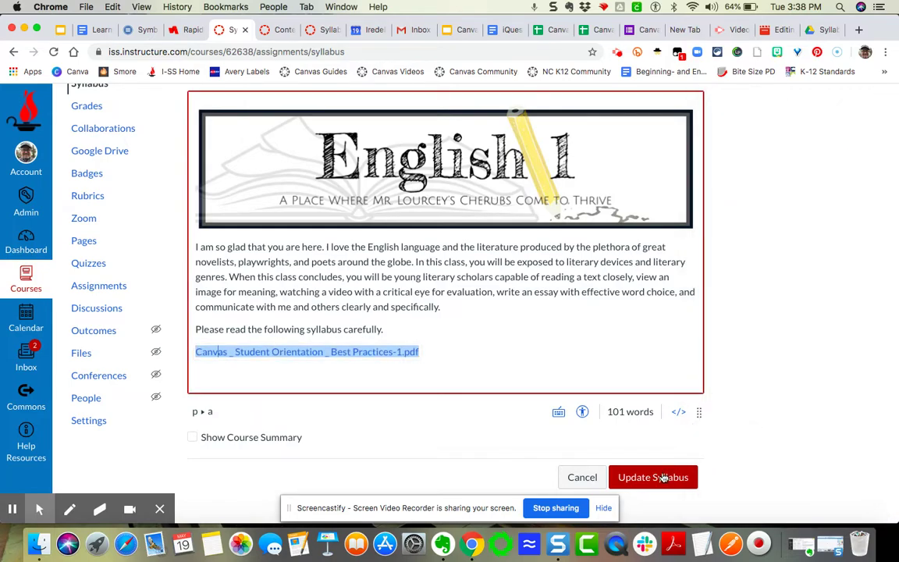
- Save the syllabus and check the embedded PDF preview beginning with Tips for Students
{"action": "left_click", "coordinate": [662, 477]}
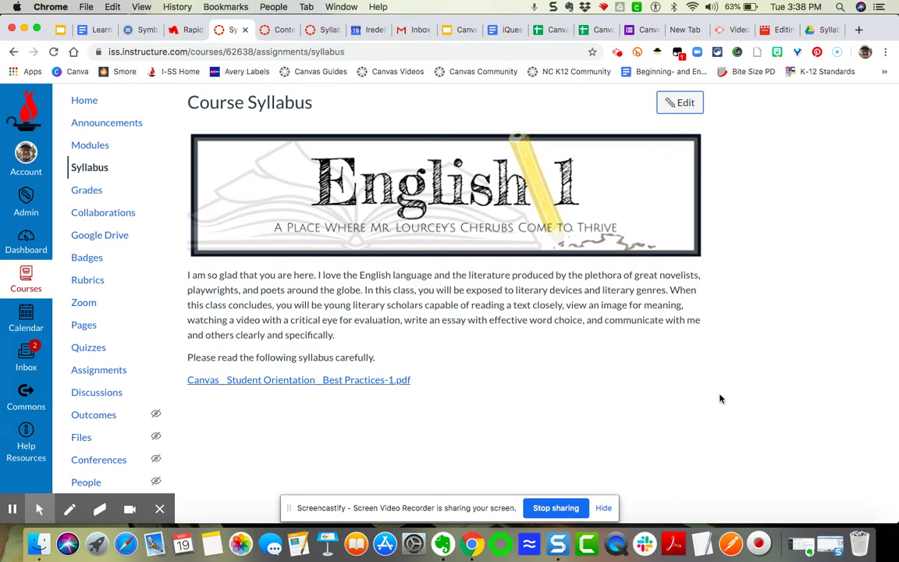
{"action": "scroll", "coordinate": [546, 403], "scroll_direction": "down", "scroll_amount": 2}
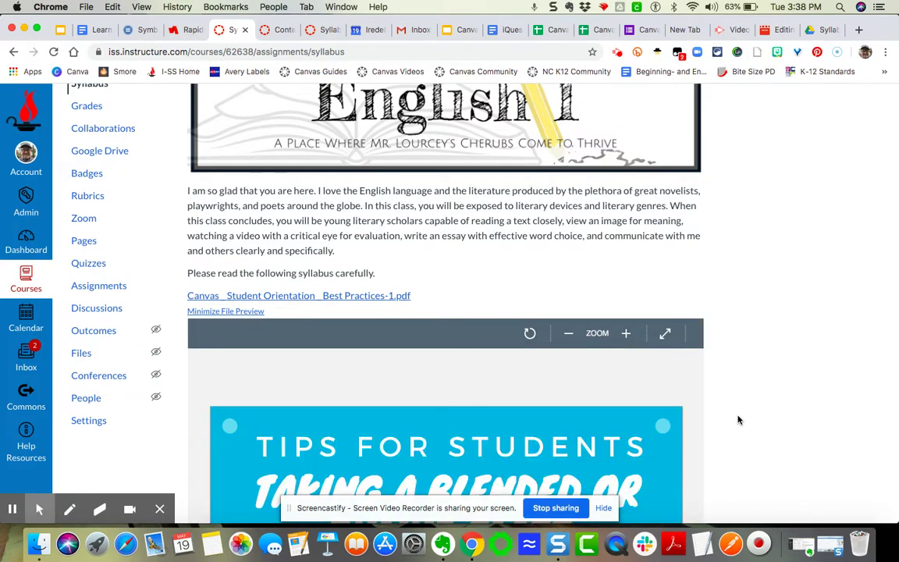
{"action": "scroll", "coordinate": [734, 427], "scroll_direction": "down", "scroll_amount": 5}
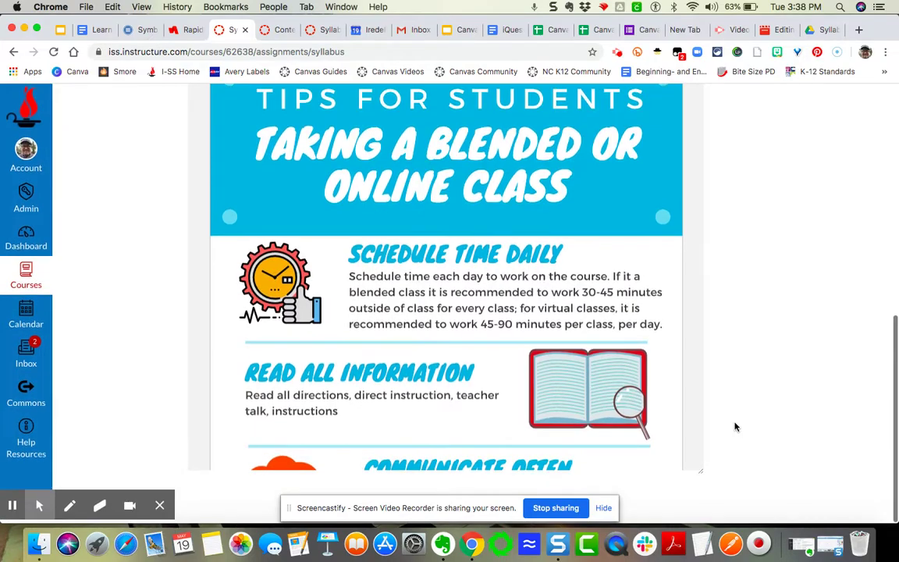
{"action": "scroll", "coordinate": [600, 278], "scroll_direction": "up", "scroll_amount": 3}
{"action": "scroll", "coordinate": [582, 277], "scroll_direction": "down", "scroll_amount": 5}
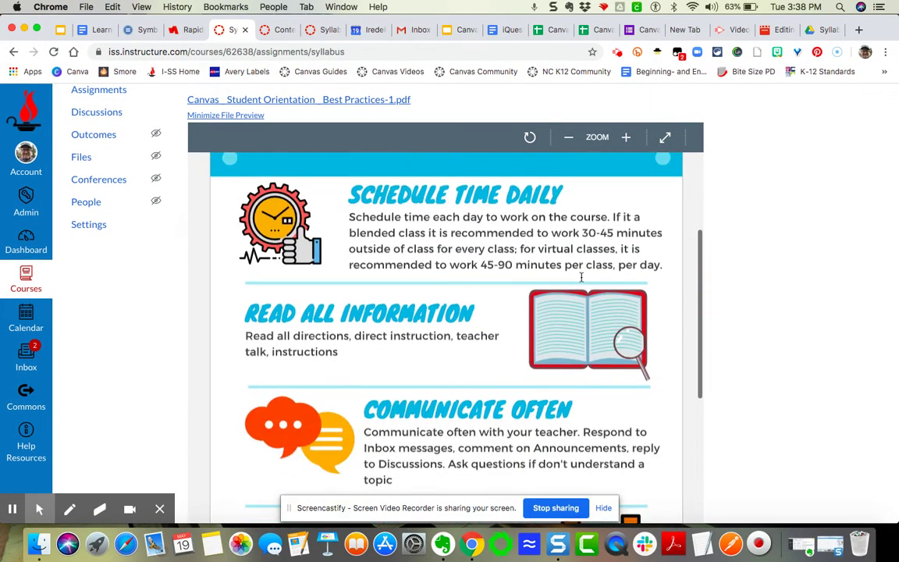
{"action": "scroll", "coordinate": [581, 279], "scroll_direction": "up", "scroll_amount": 10}
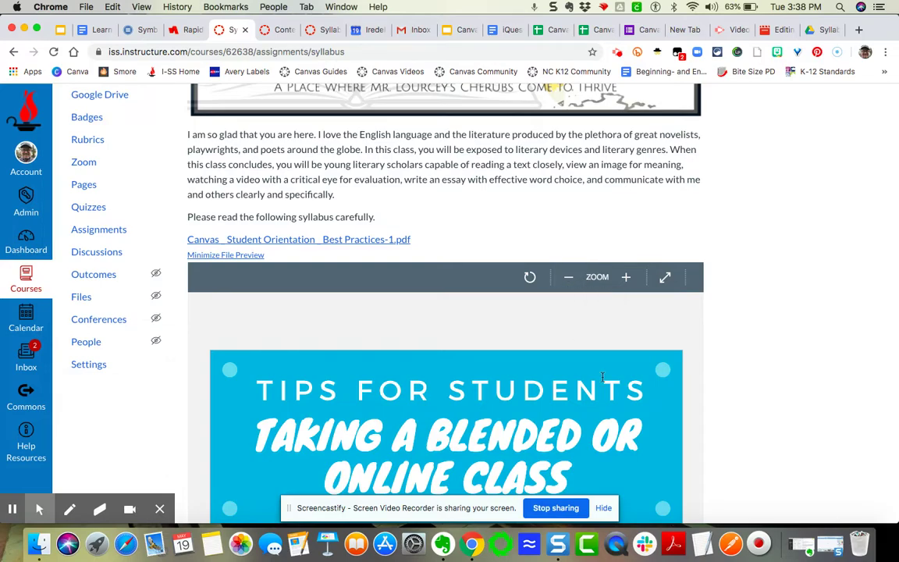
{"action": "scroll", "coordinate": [619, 315], "scroll_direction": "down", "scroll_amount": 5}
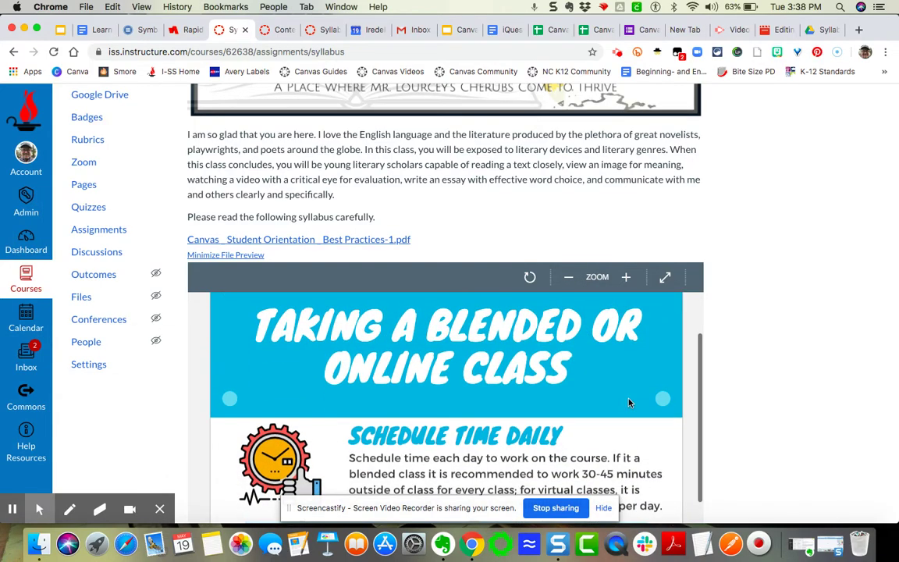
{"action": "scroll", "coordinate": [629, 402], "scroll_direction": "down", "scroll_amount": 3}
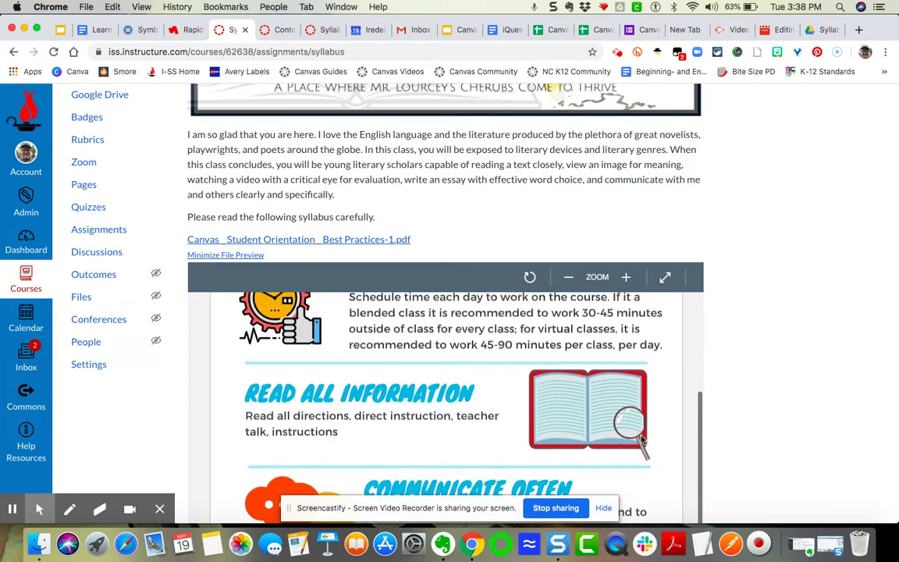
{"action": "scroll", "coordinate": [419, 437], "scroll_direction": "up", "scroll_amount": 10}
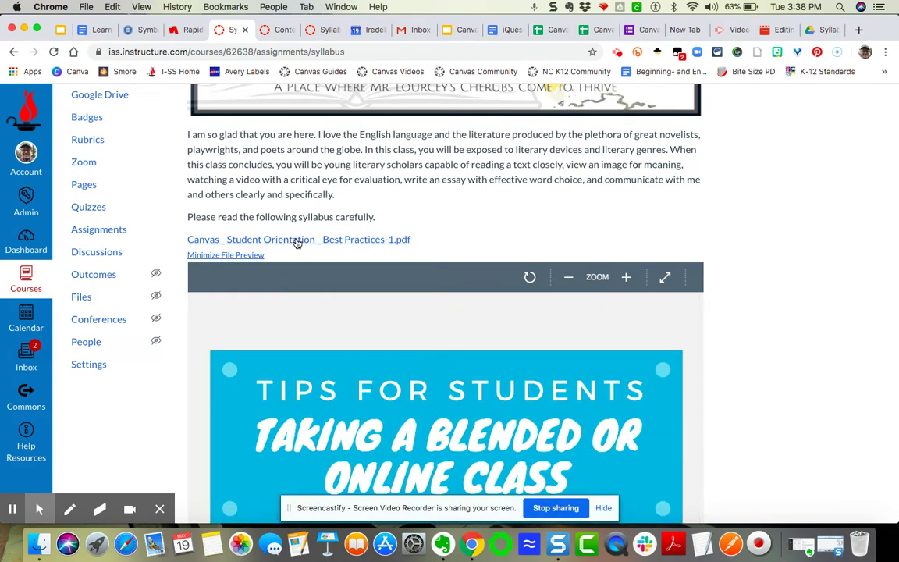